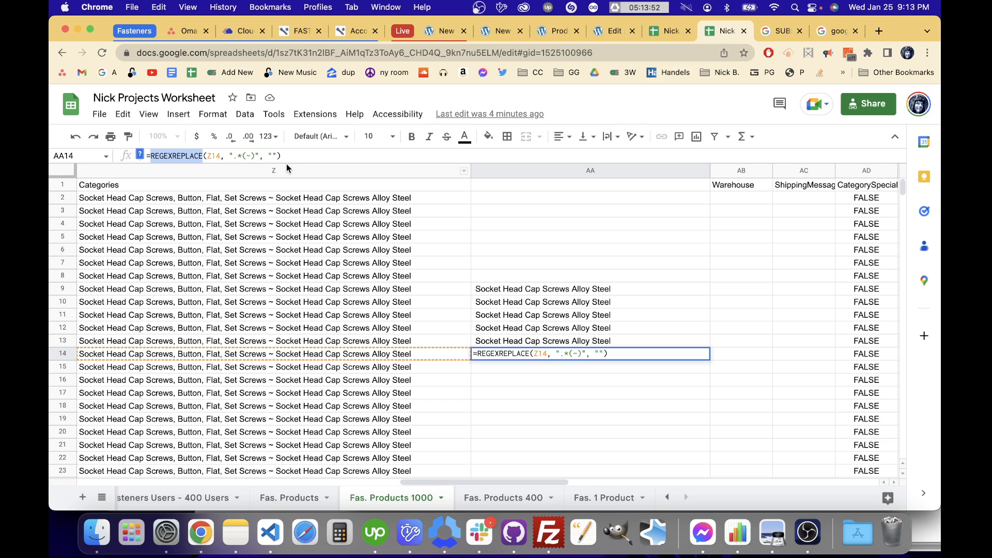
key("super+equal")
key("super+equal")
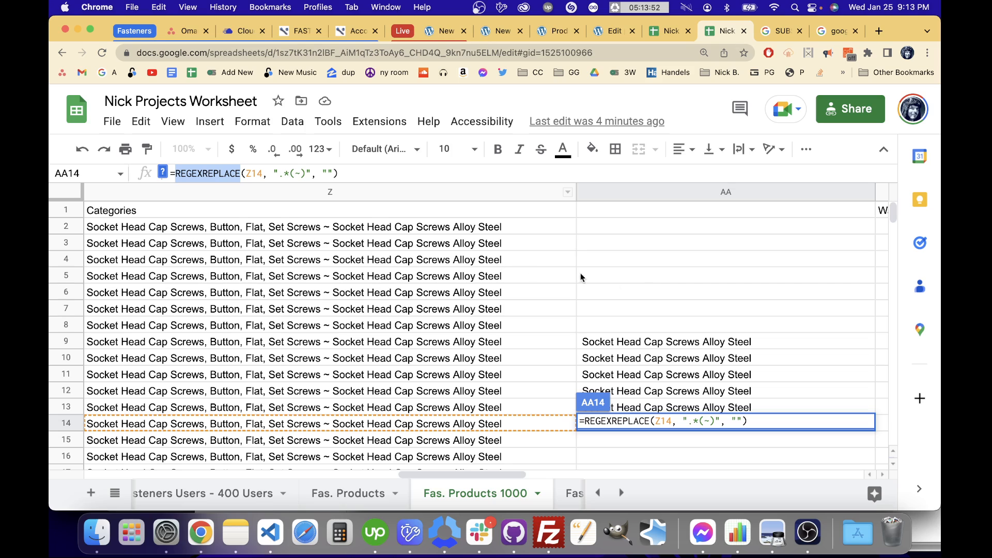
left_click(631, 279)
left_click(671, 297)
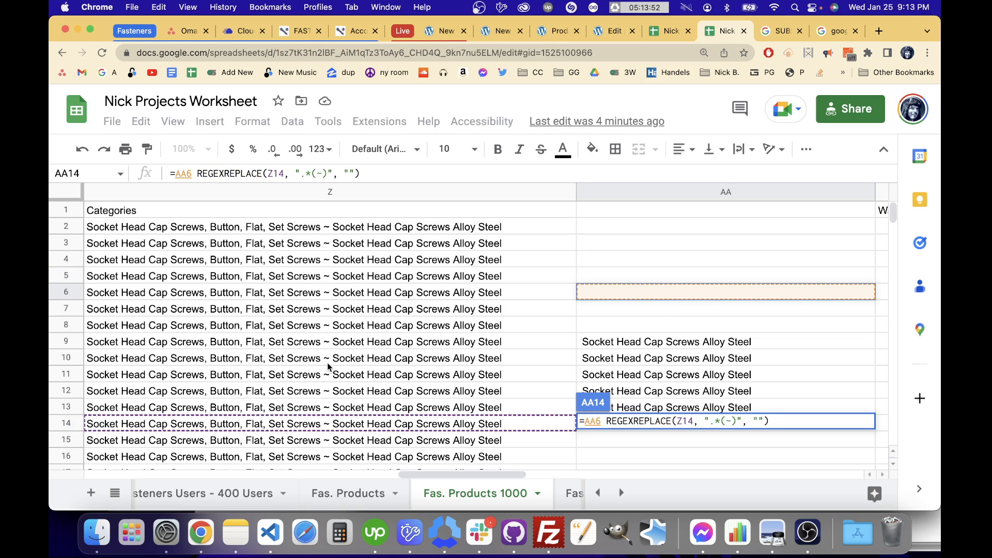
left_click(740, 454)
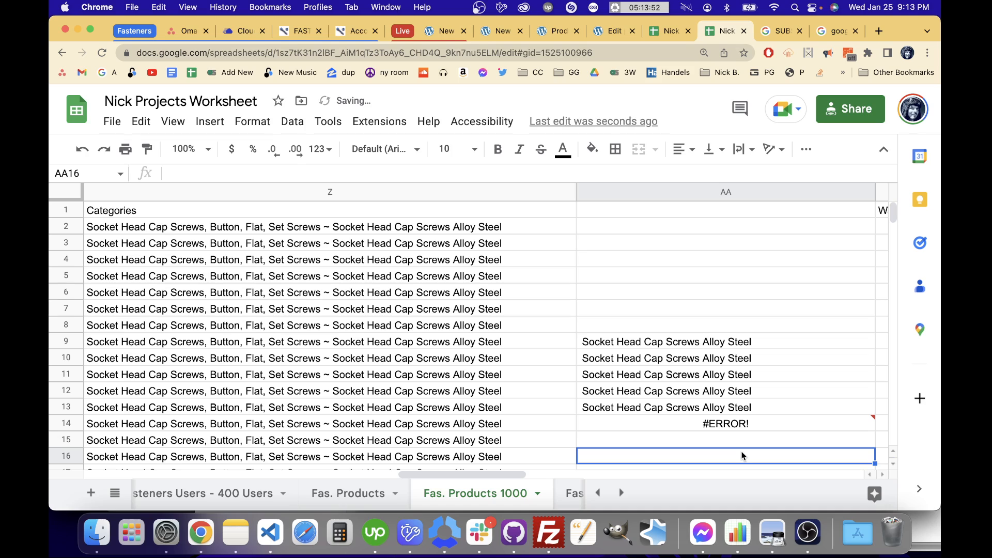
key("super+z")
key("Down")
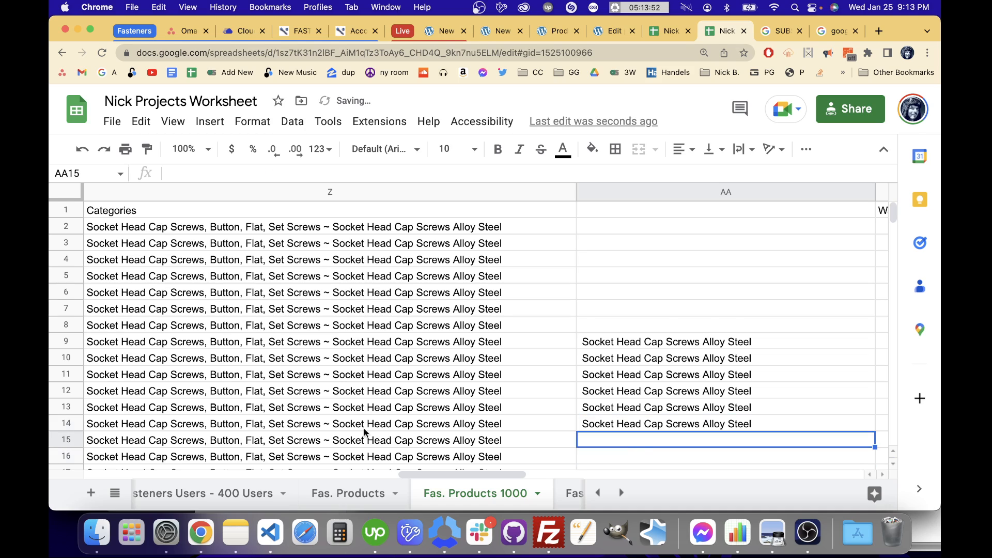
Compare the full category strings in column Z with the extracted subcategory text in column AA.
scroll(363, 429, "down", 2)
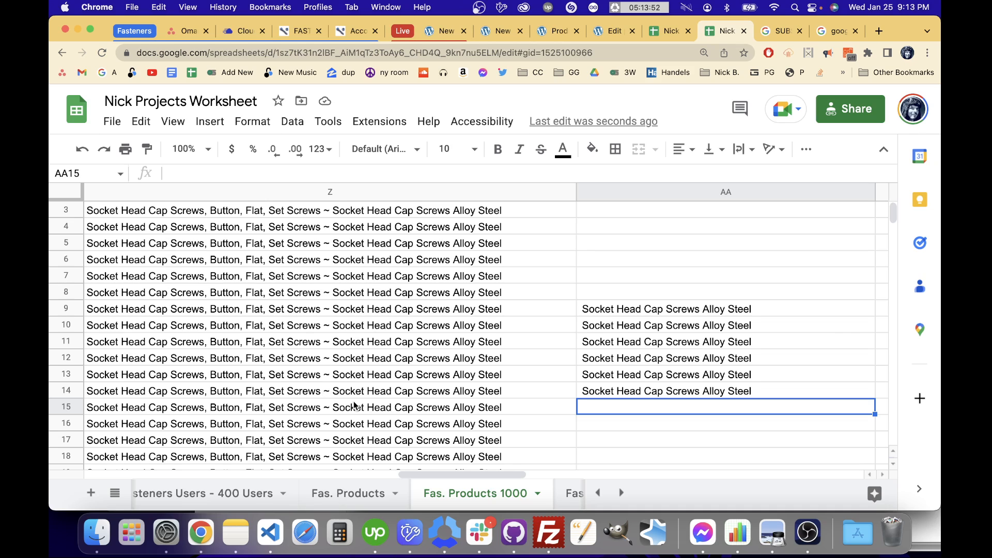
scroll(449, 424, "left", 3)
scroll(450, 424, "right", 3)
scroll(449, 425, "left", 3)
scroll(695, 393, "right", 3)
scroll(695, 393, "down", 1)
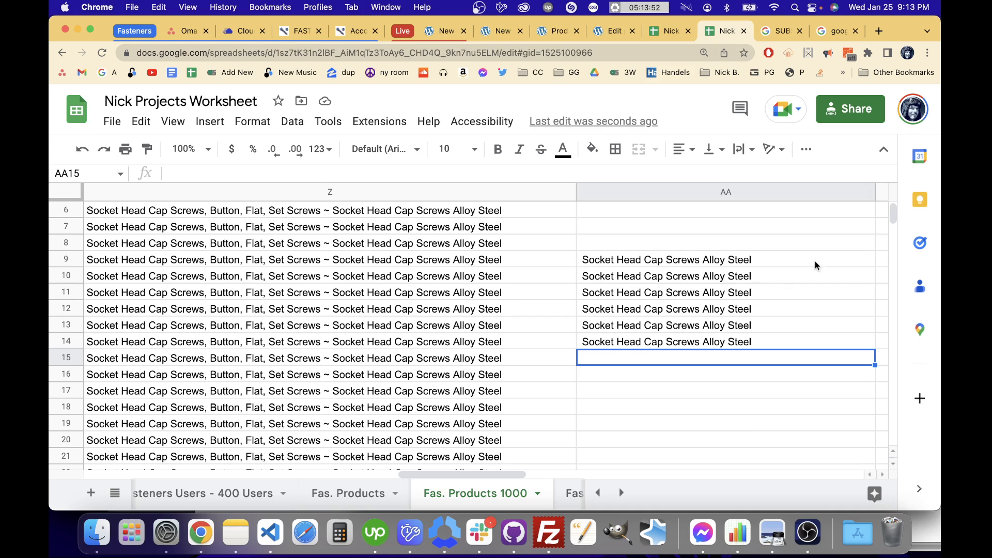
scroll(837, 240, "up", 2)
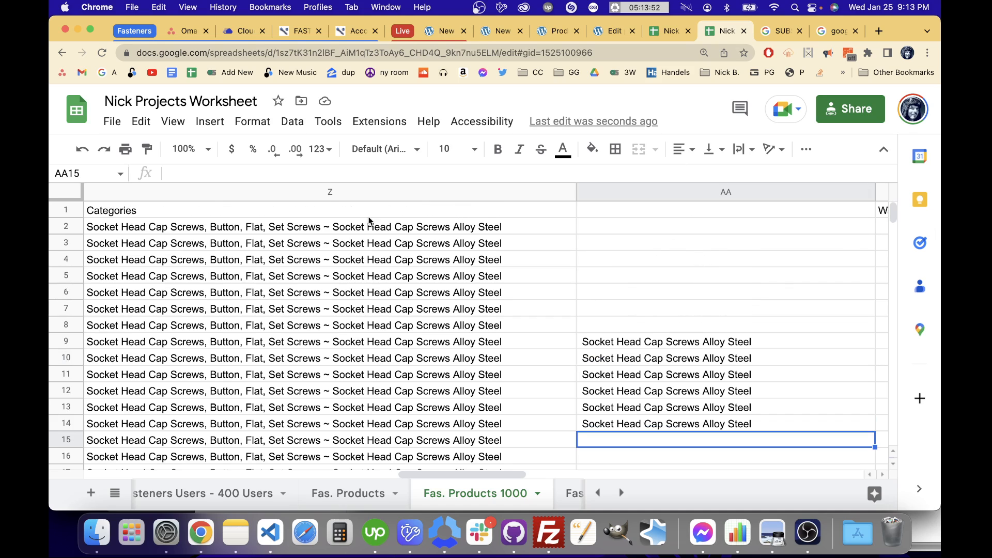
scroll(358, 217, "left", 5)
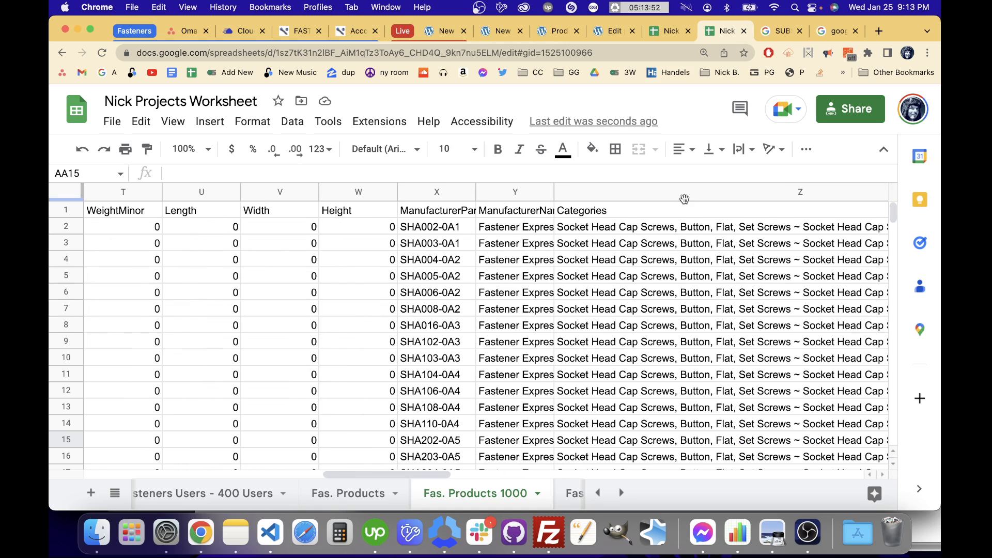
scroll(606, 204, "right", 4)
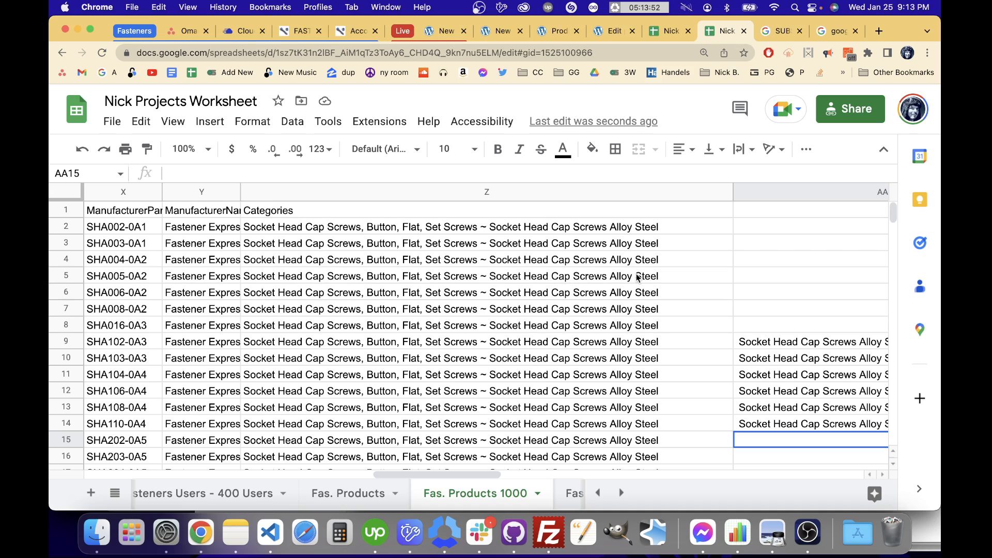
scroll(690, 279, "right", 3)
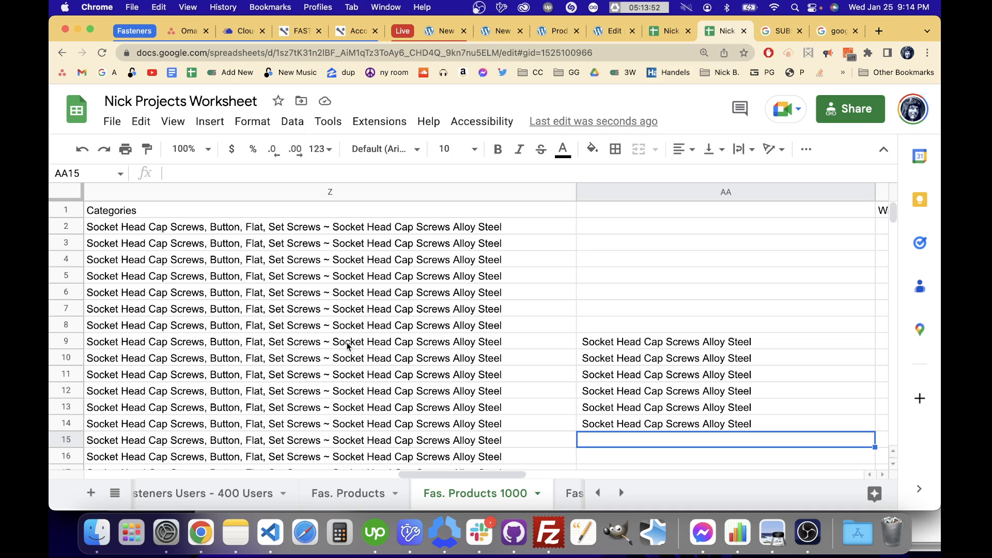
Remove the parentheses around the tilde in AA14's REGEXREPLACE pattern, making it ".*~".
left_click(621, 424)
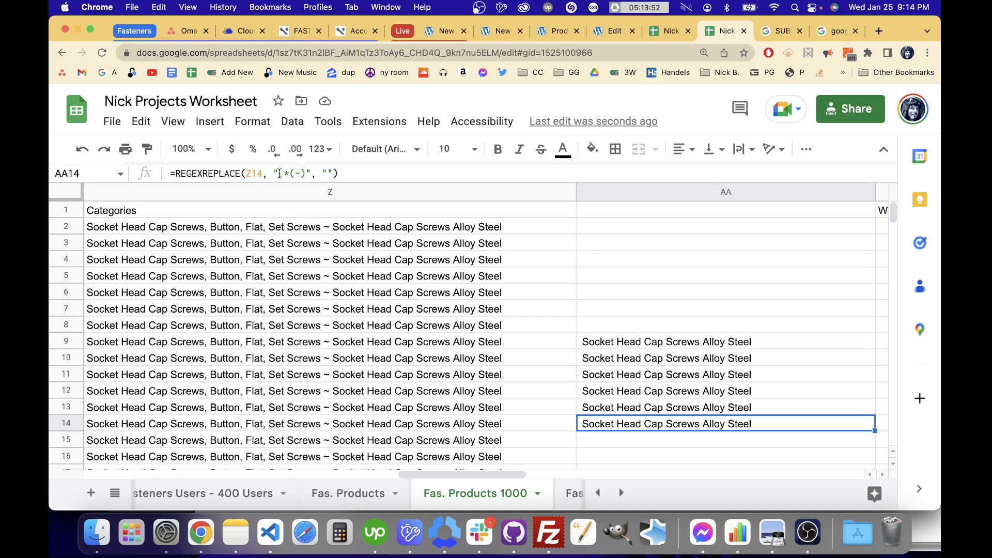
left_click(303, 173)
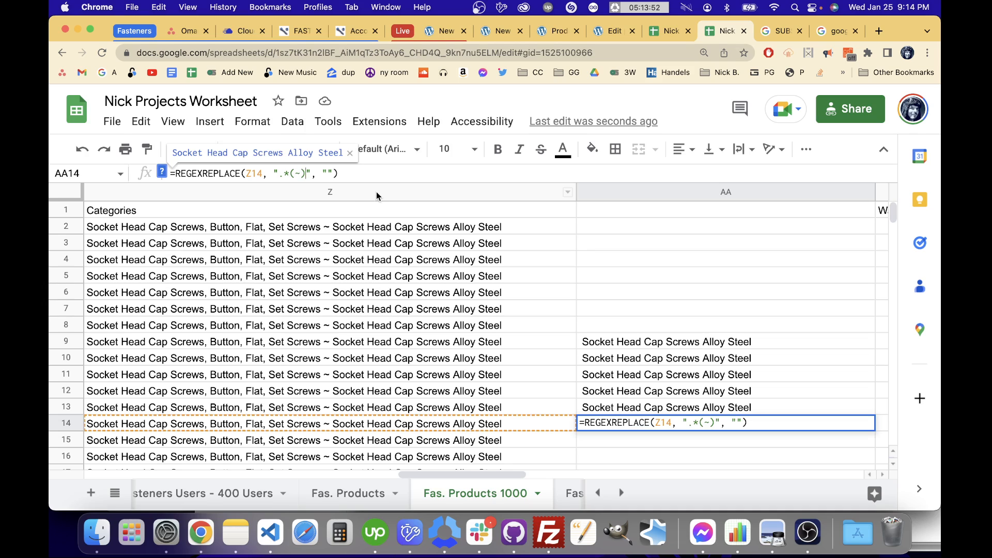
key("BackSpace")
key("Left")
key("BackSpace")
key("Return")
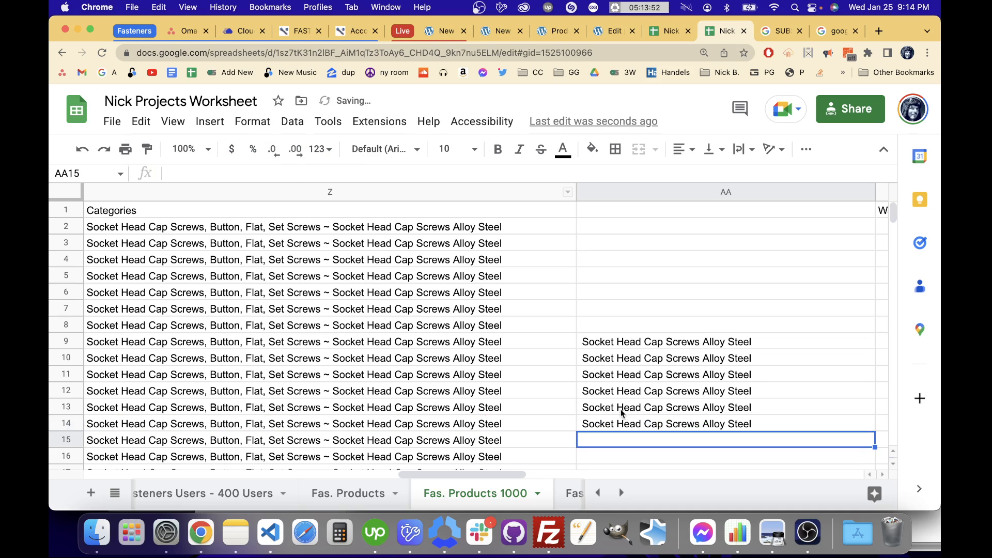
Enter replacement-text as the replacement argument of the REGEXREPLACE formula in AA14.
left_click(631, 426)
key("Return")
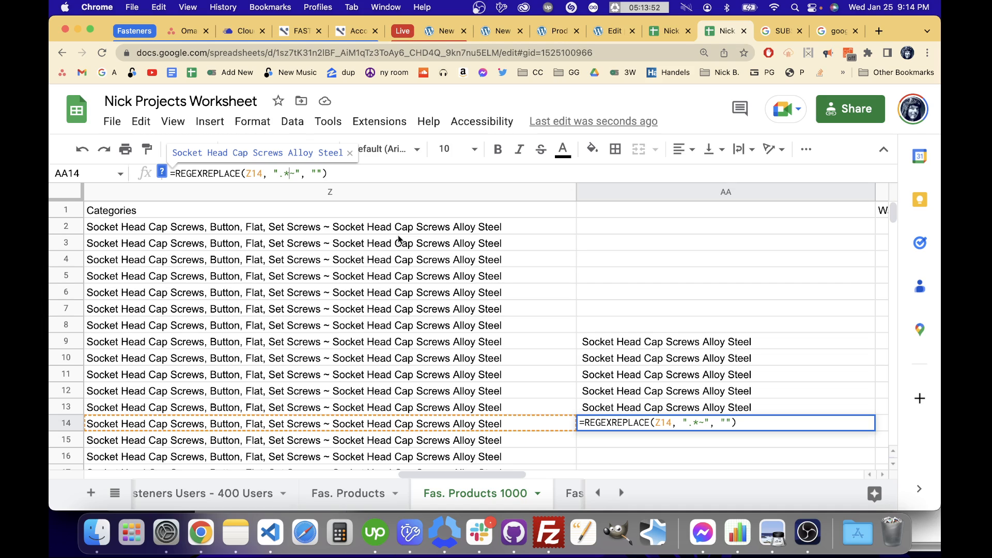
left_click(315, 174)
type("repla")
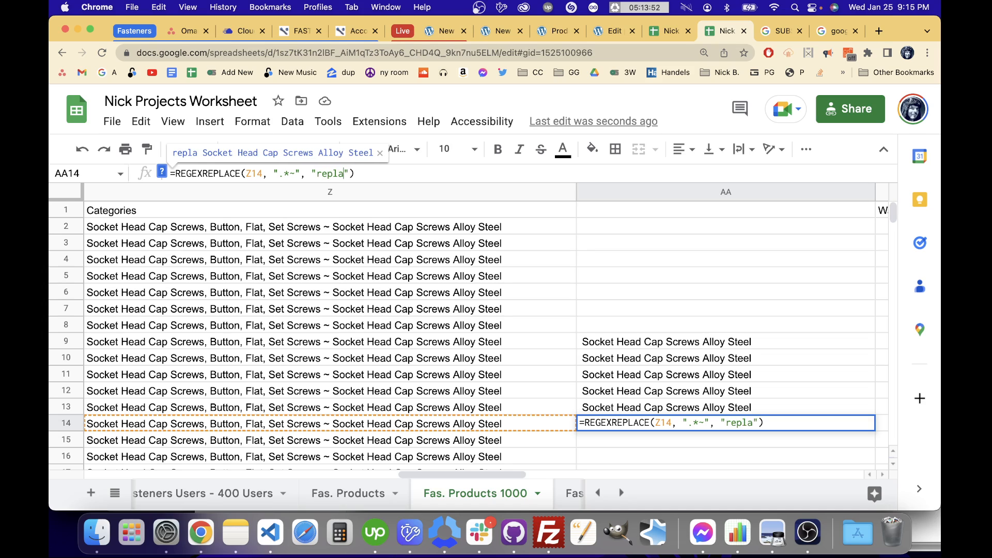
type("cement")
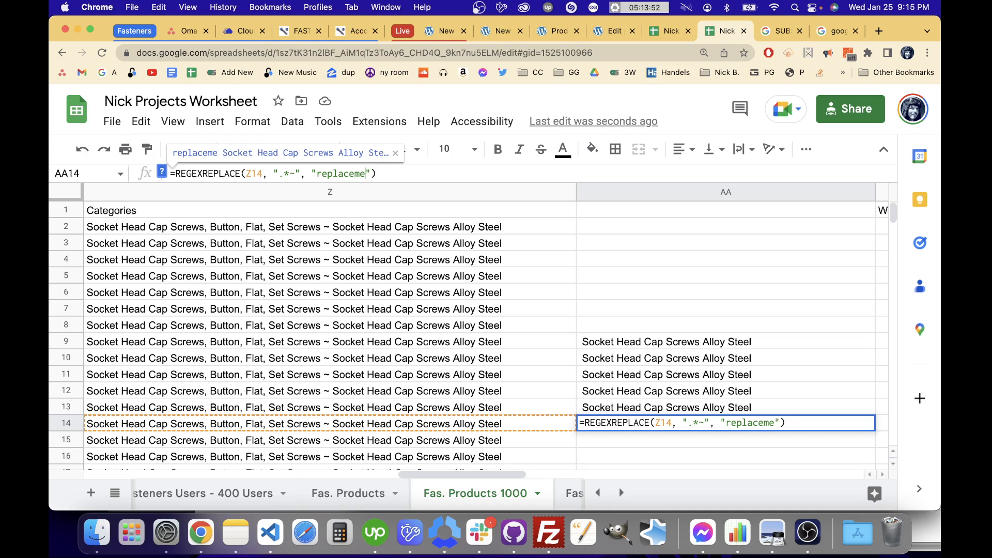
type("-te")
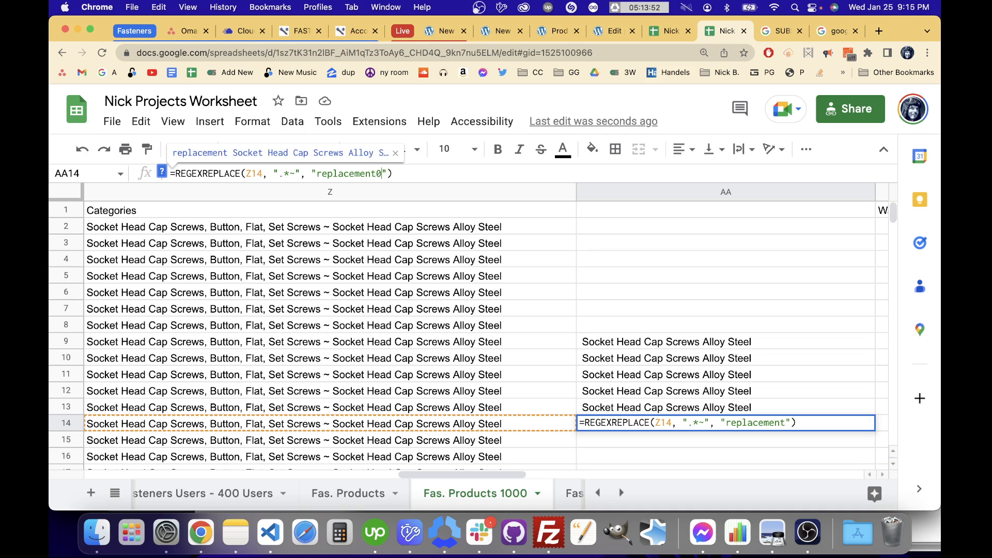
type("xt")
key("Return")
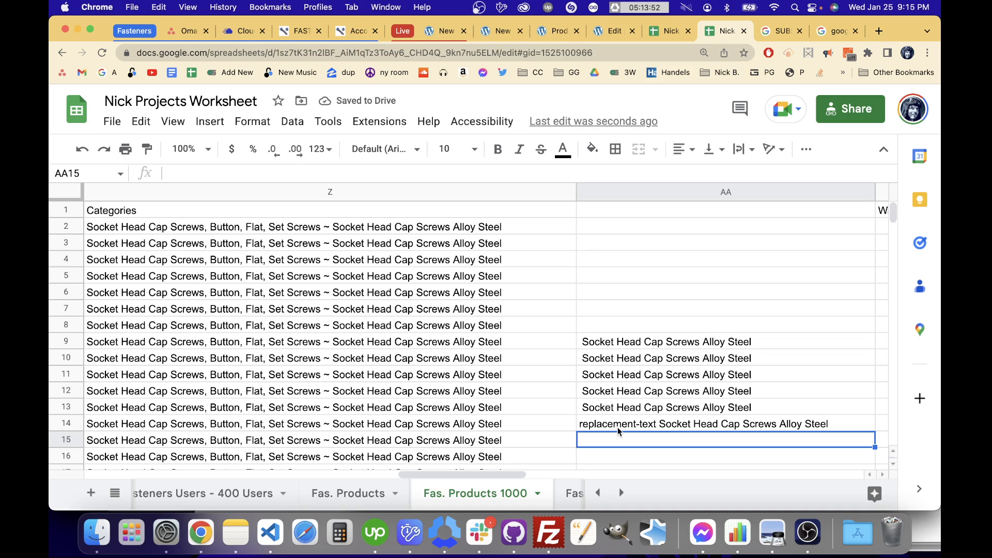
Add a trailing space after the tilde in AA14's REGEXREPLACE pattern, making it ".*~ ".
left_click(661, 425)
left_click(294, 174)
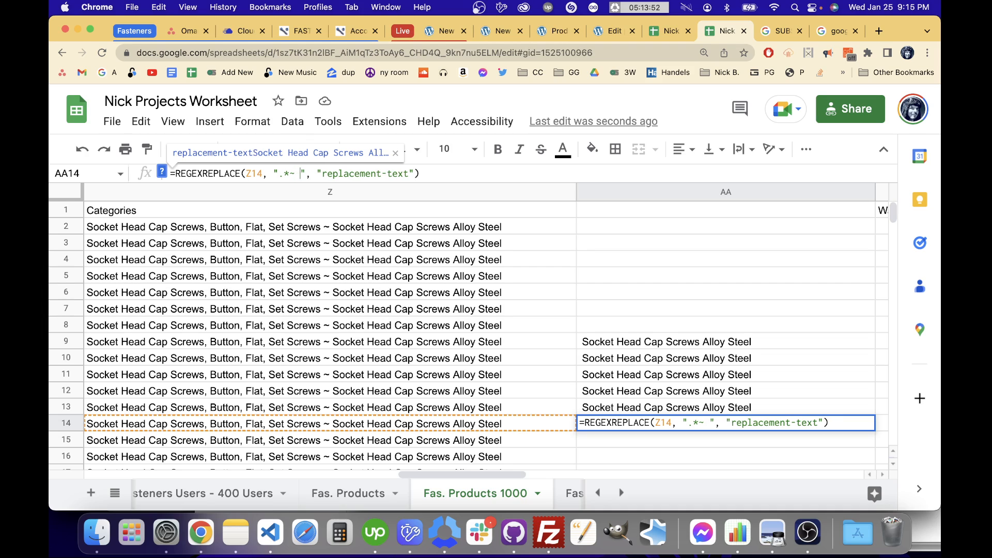
key("Return")
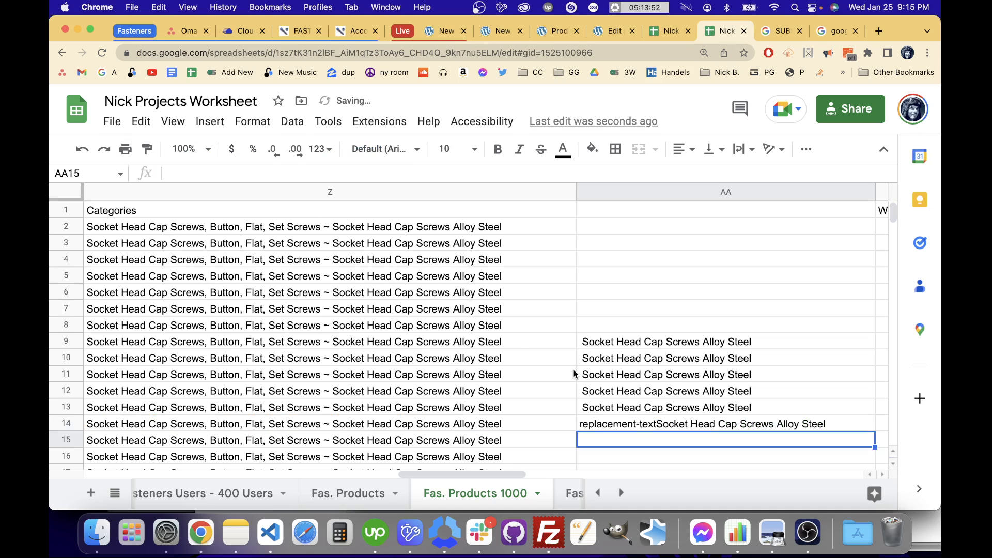
left_click(634, 424)
left_click(296, 174)
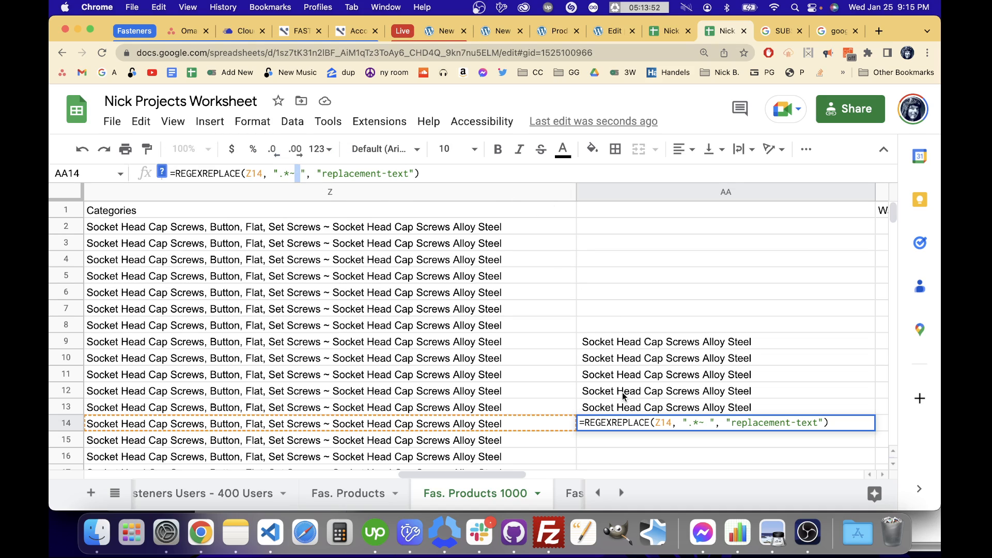
left_click(607, 398)
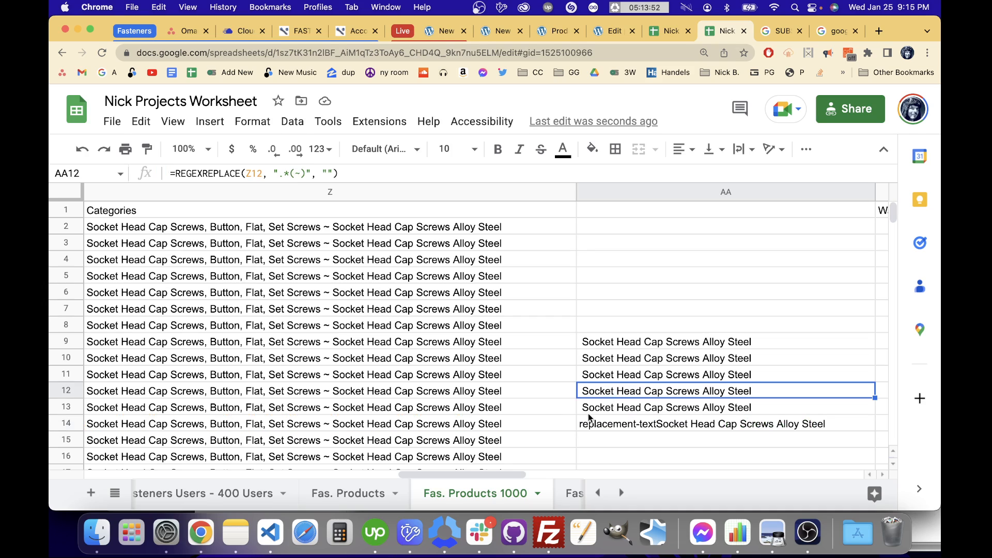
Clear the replacement argument in AA14 so the formula is =REGEXREPLACE(Z14, ".*~ ", "").
left_click(593, 429)
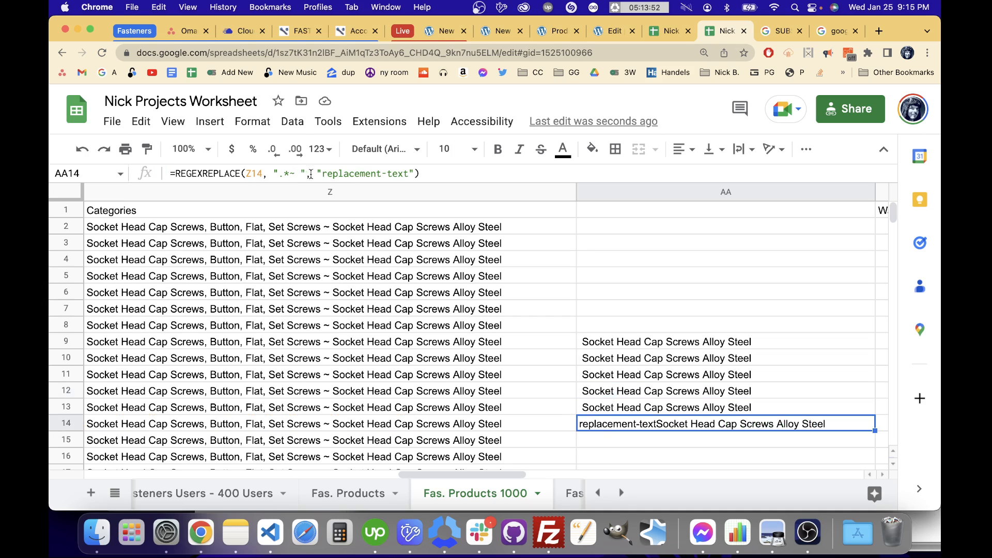
left_click_drag(321, 173, 408, 174)
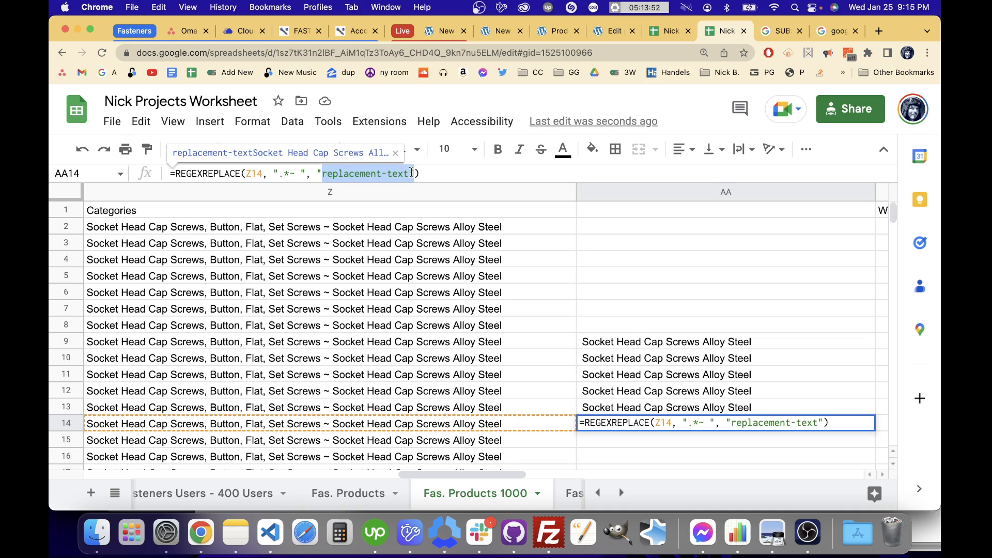
key("BackSpace")
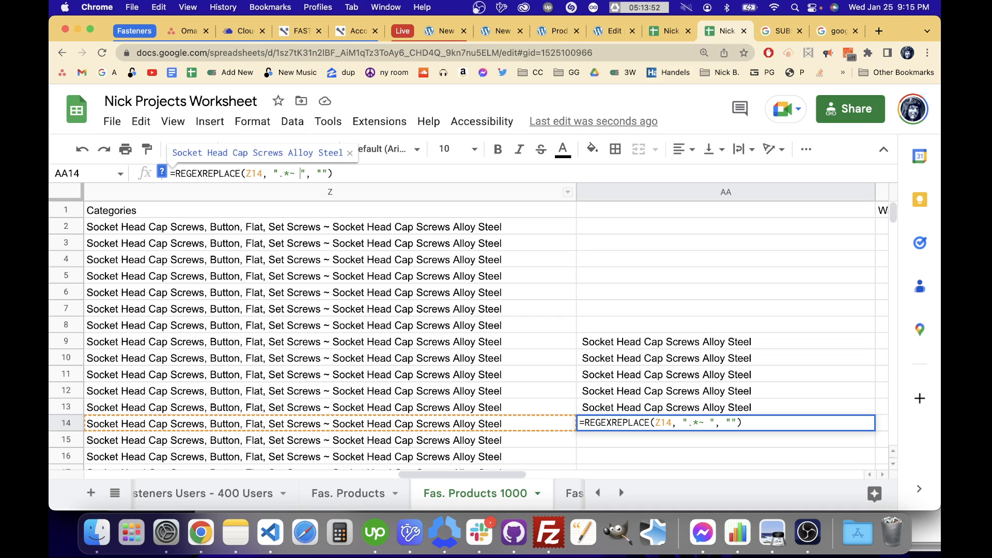
key("Return")
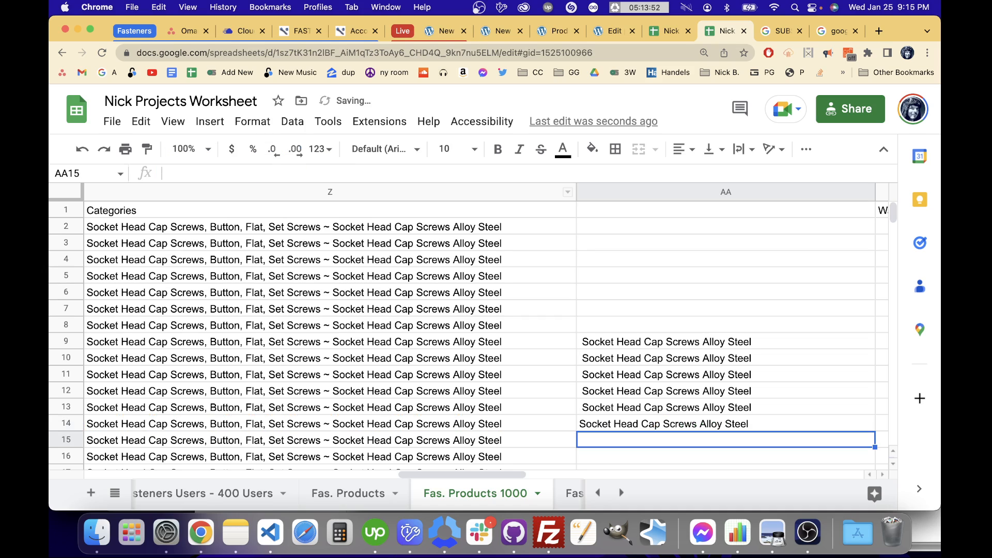
Fill AA14's corrected REGEXREPLACE formula upward through AA8 and check the copied formula in AA13.
left_click(595, 428)
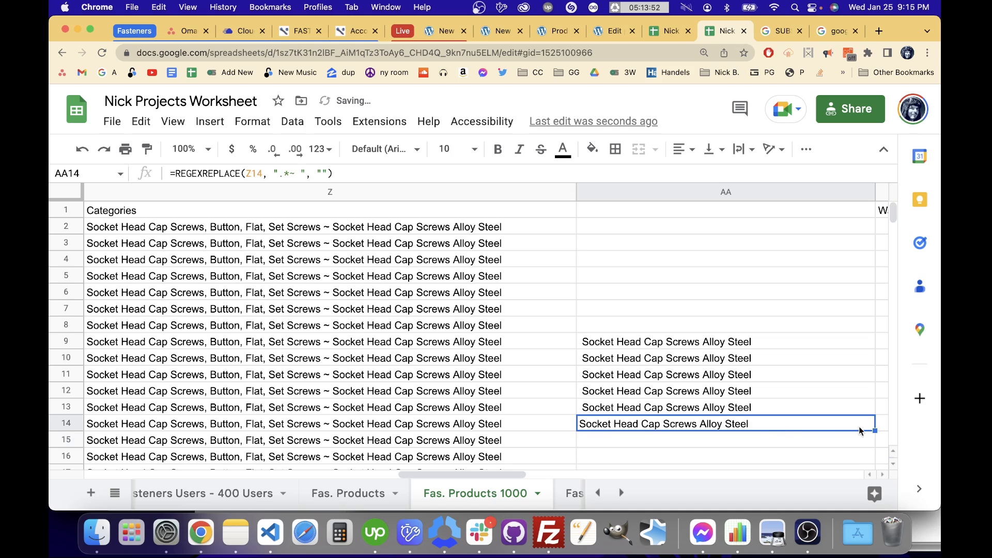
left_click_drag(858, 426, 861, 321)
left_click(748, 310)
left_click(783, 412)
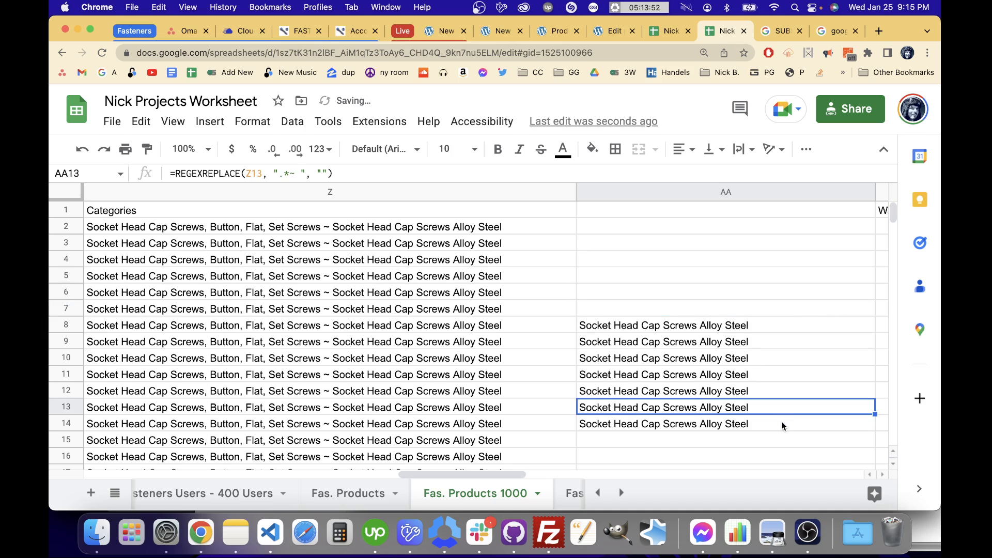
Fill the REGEXREPLACE formula from AA14 down to AA60.
left_click(781, 420)
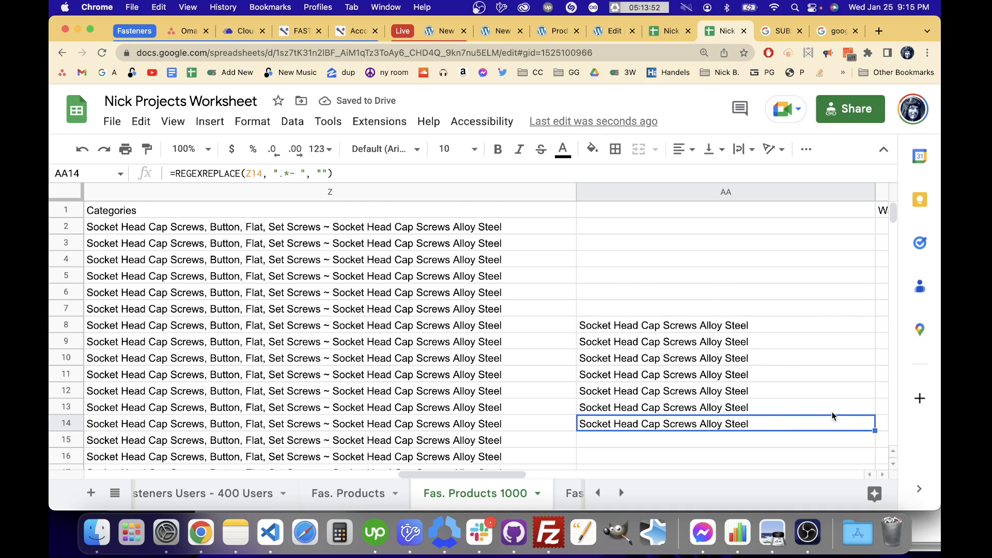
scroll(833, 415, "down", 2)
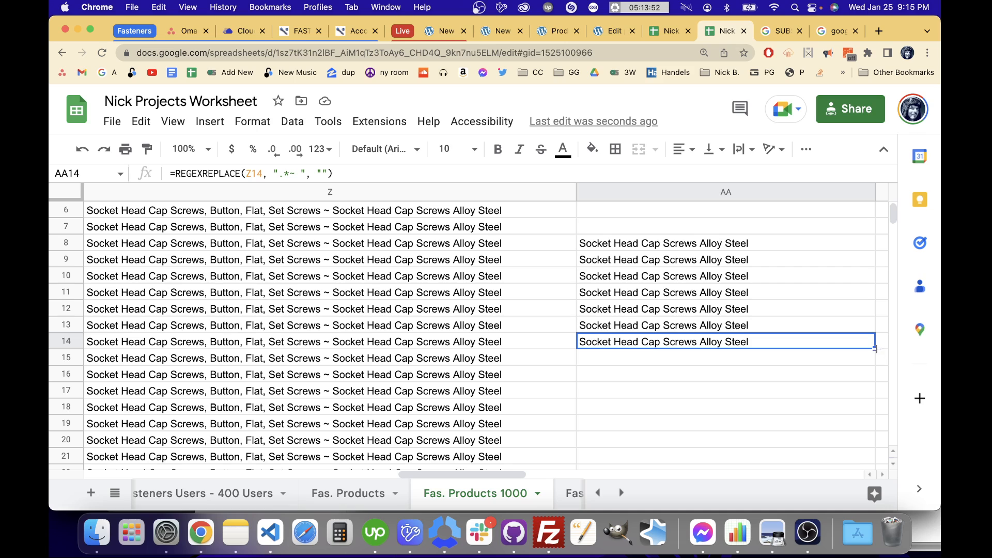
left_click_drag(875, 348, 839, 277)
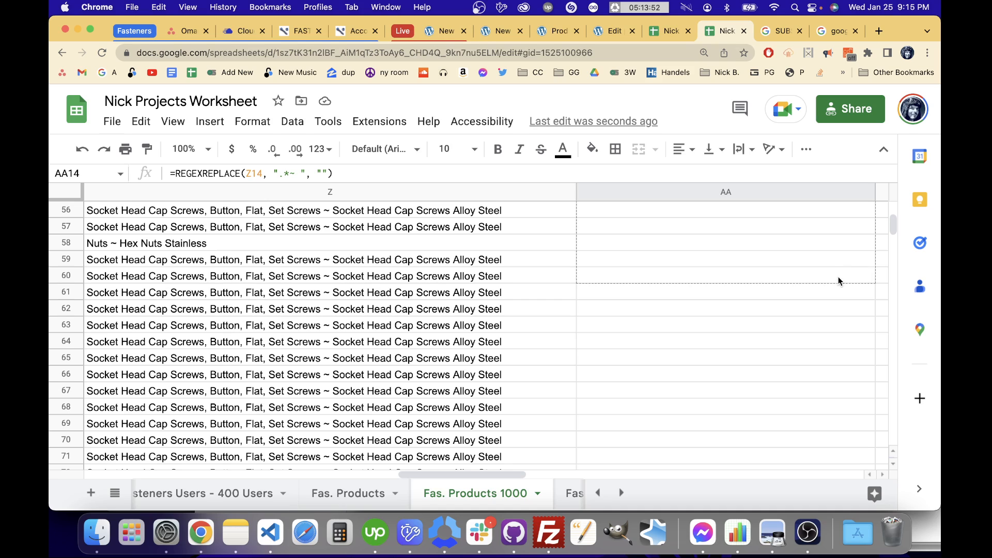
left_click_drag(838, 277, 838, 276)
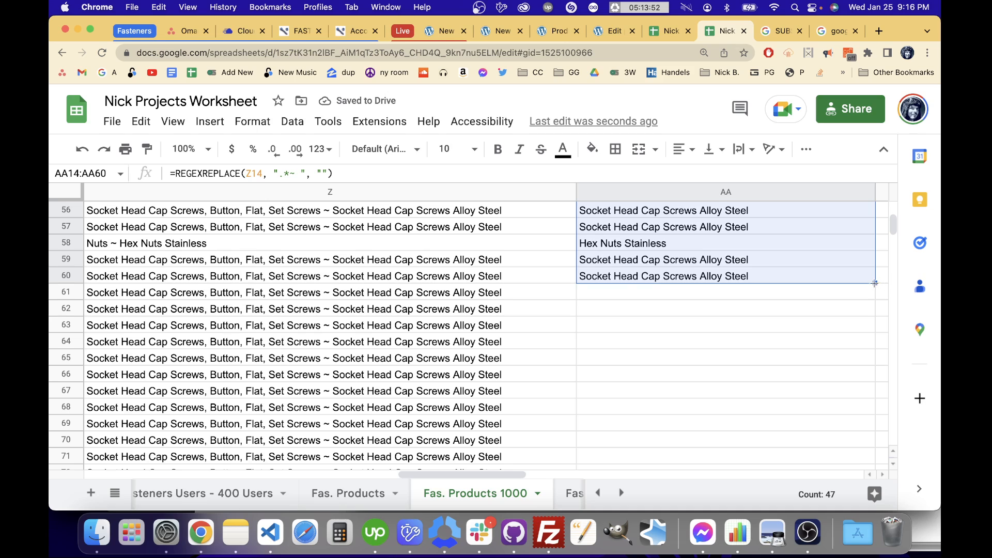
Extend the REGEXREPLACE fill in column AA further down to row 120.
scroll(878, 439, "down", 15)
left_click_drag(867, 531, 867, 298)
scroll(690, 305, "up", 5)
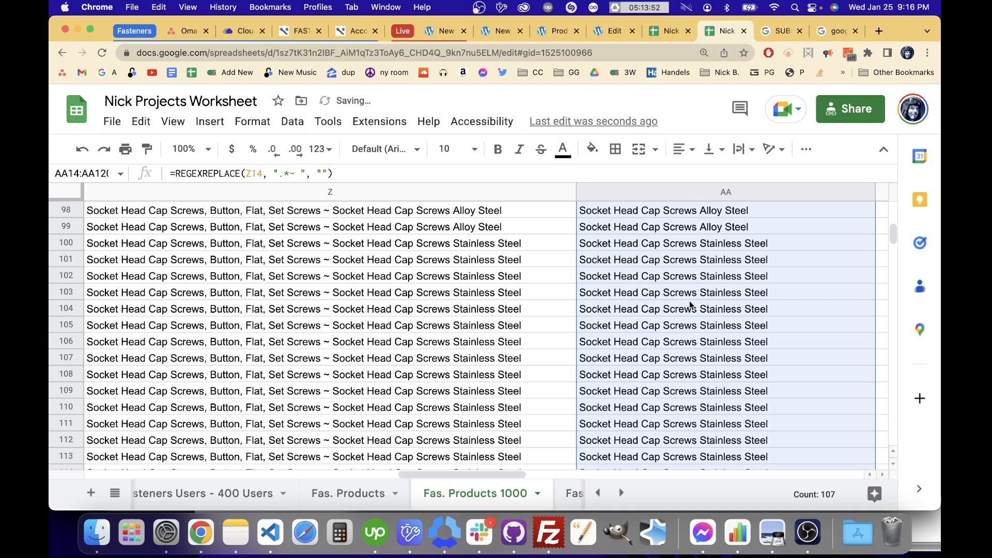
scroll(690, 305, "up", 3)
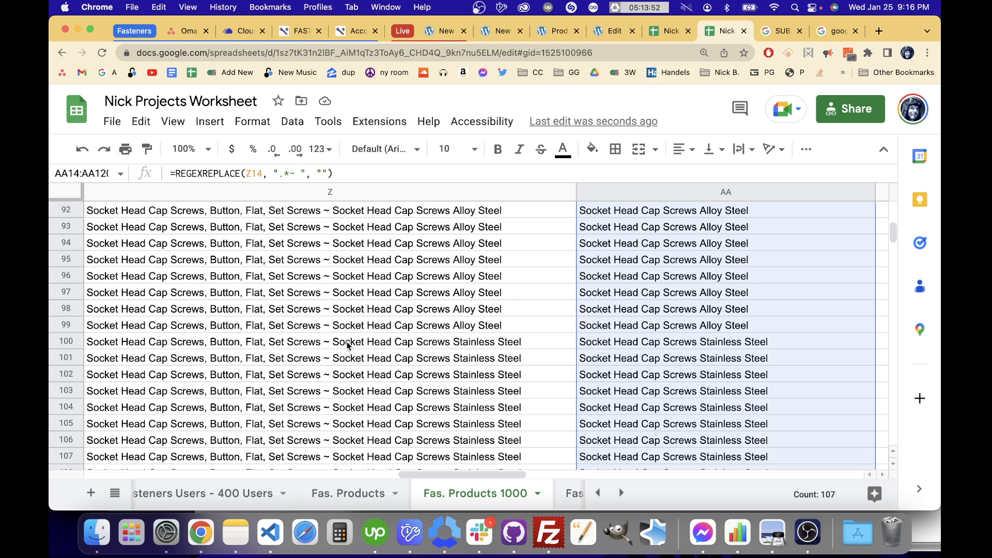
Examine the copied formula in AA72, highlighting the tilde in its pattern.
scroll(683, 328, "up", 9)
left_click(682, 329)
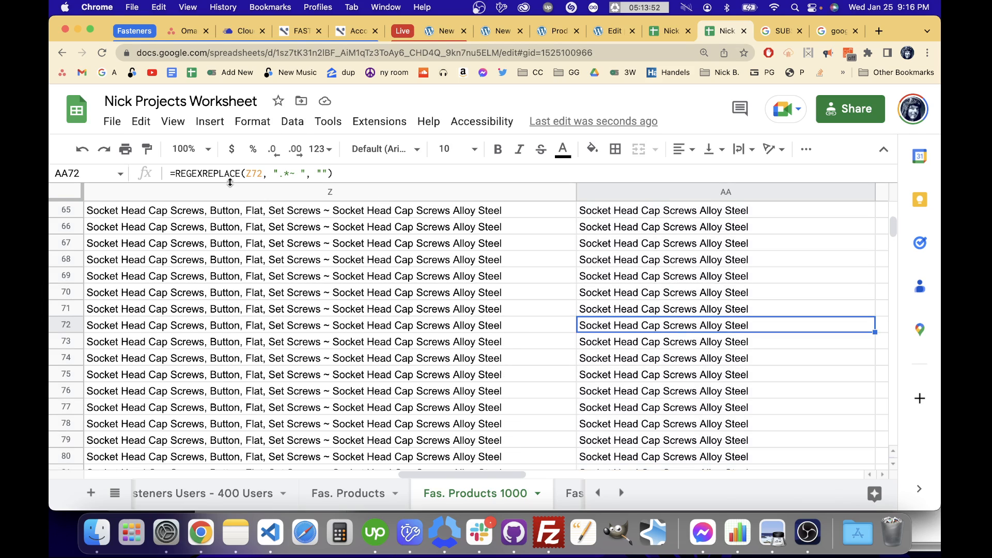
double_click(292, 174)
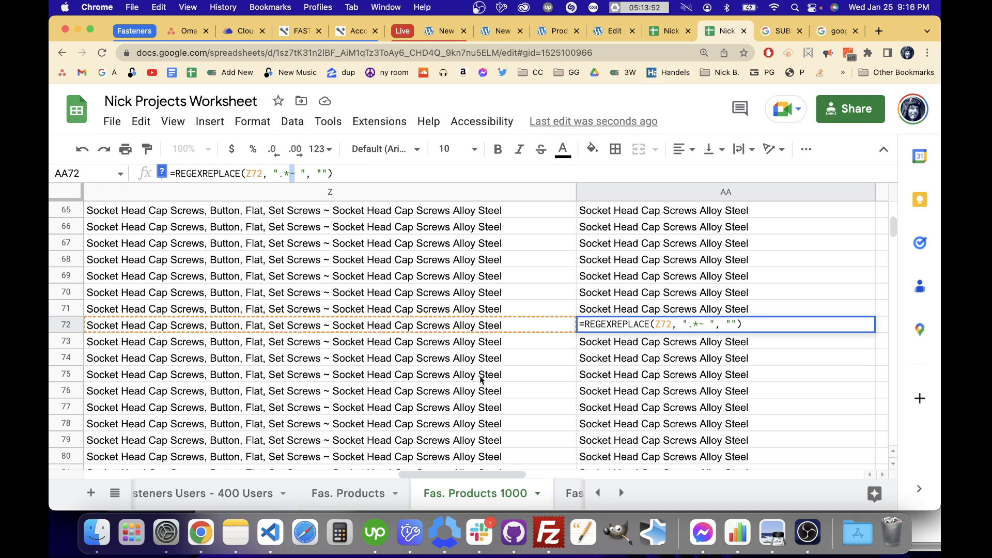
left_click(807, 532)
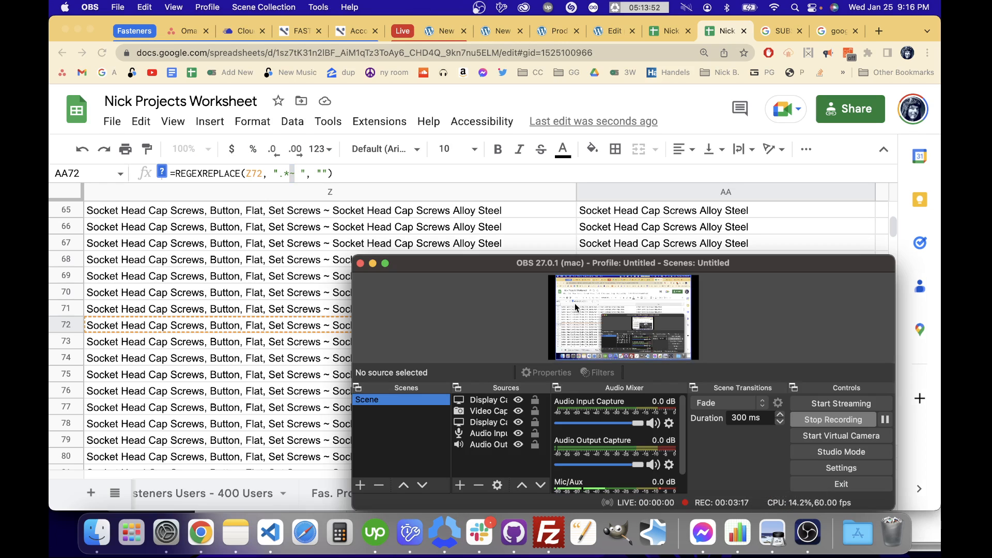